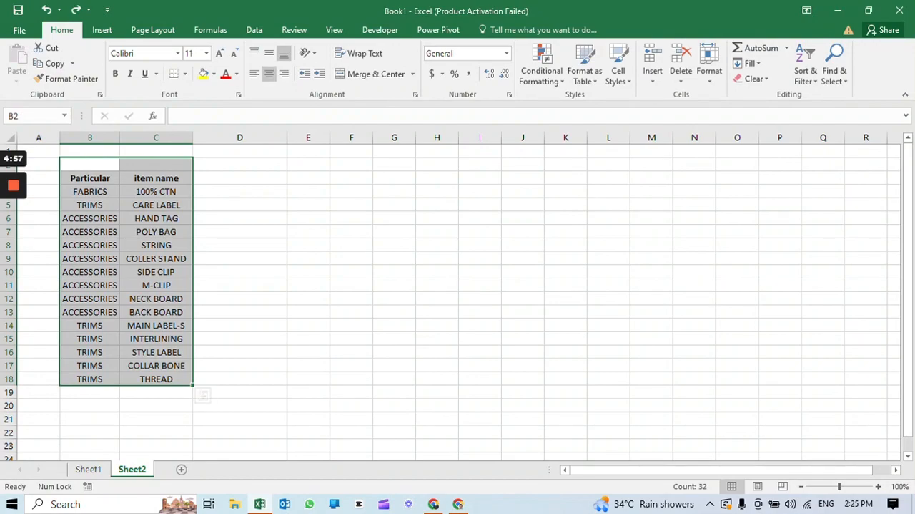
click(156, 191)
click(156, 178)
click(156, 192)
click(90, 192)
click(156, 192)
Enter the formula =B4&" "&C4 in D4 to join the particular and item name with a space
click(240, 191)
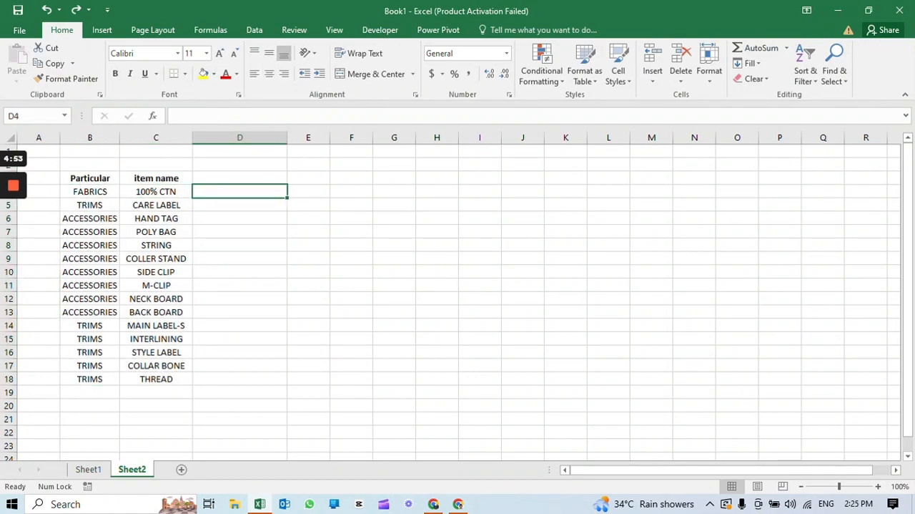
text(=)
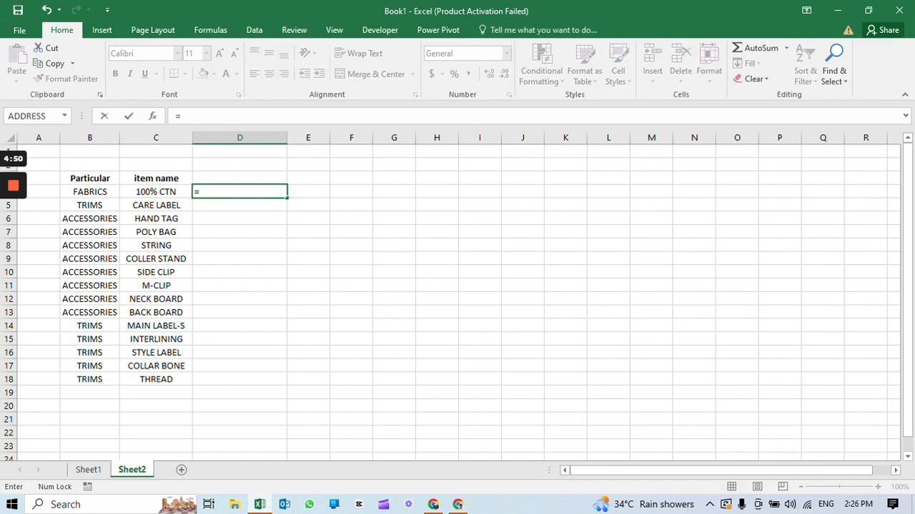
click(90, 192)
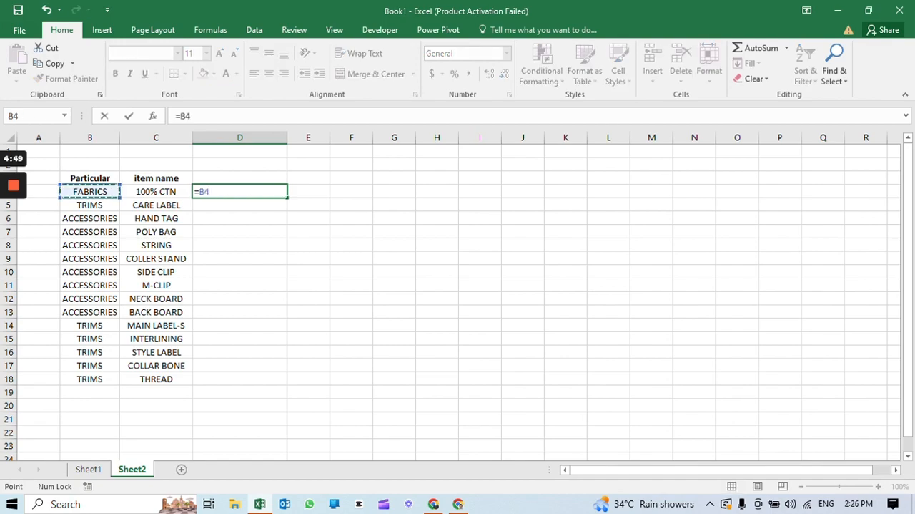
text(&)
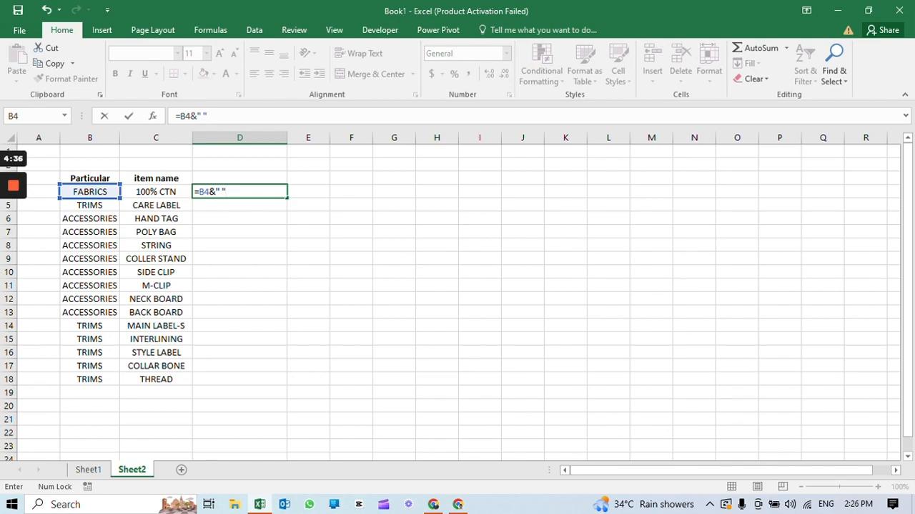
text(&)
key(Left)
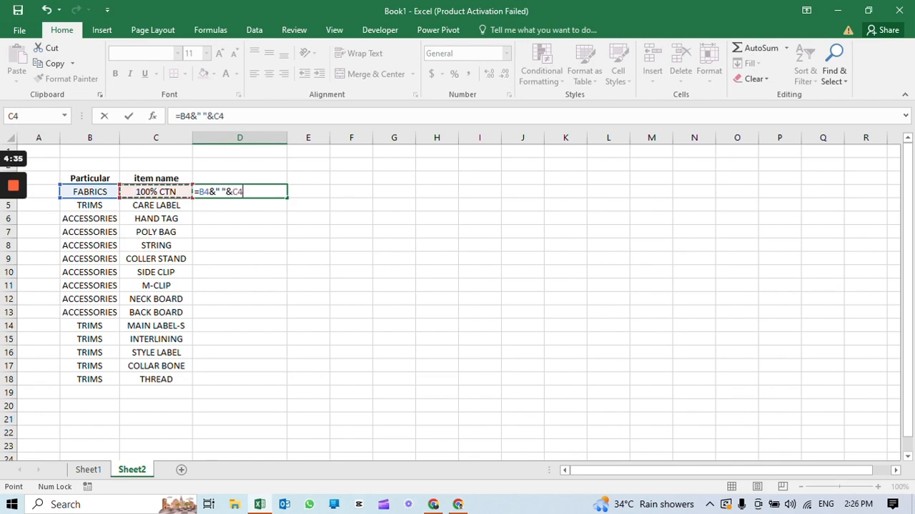
key(Return)
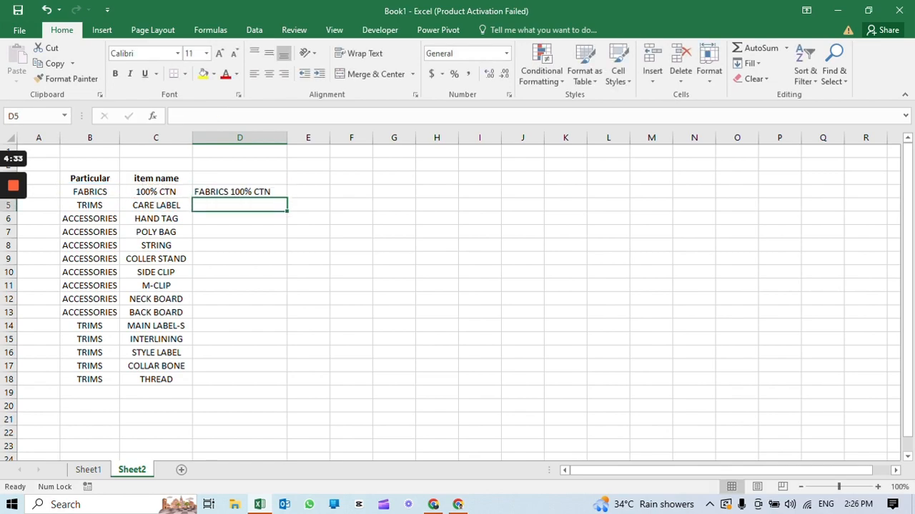
Fill the D4 formula down to D18 and fit column D's width to its content
key(Up)
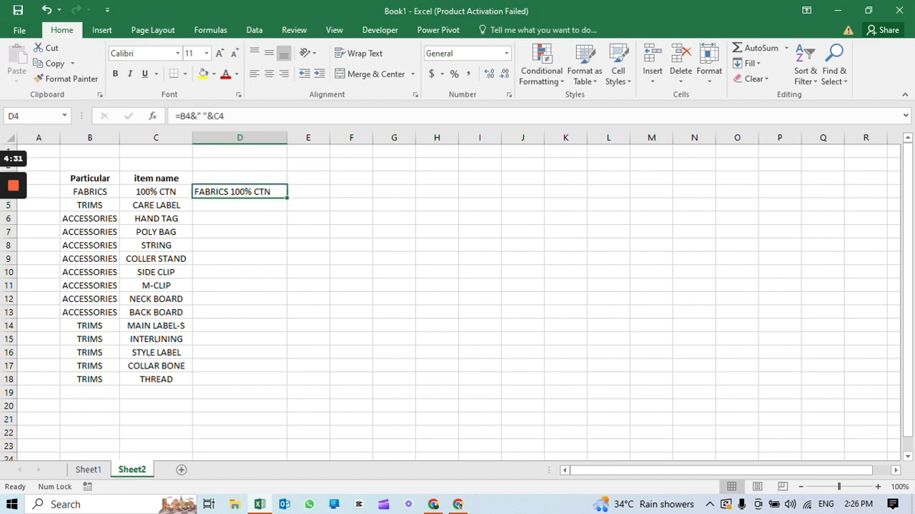
double_click(288, 197)
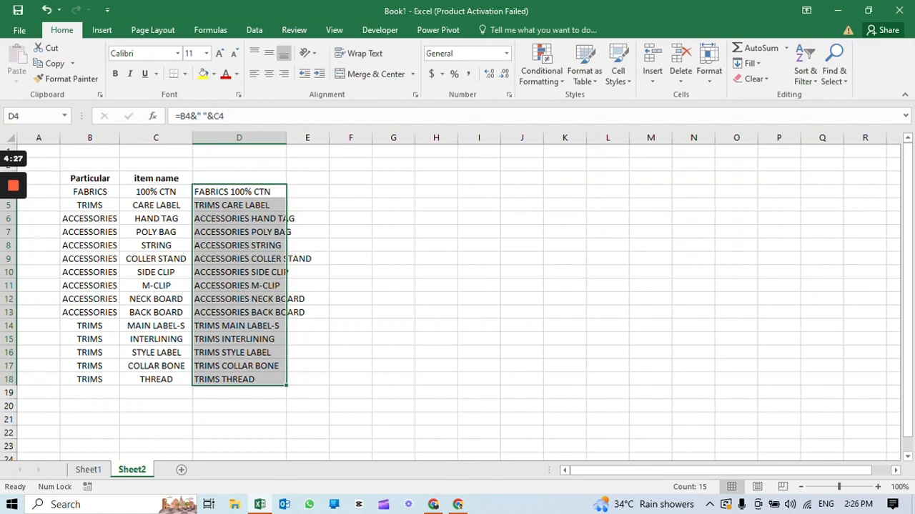
double_click(288, 138)
click(240, 192)
key(ctrl+shift+Down)
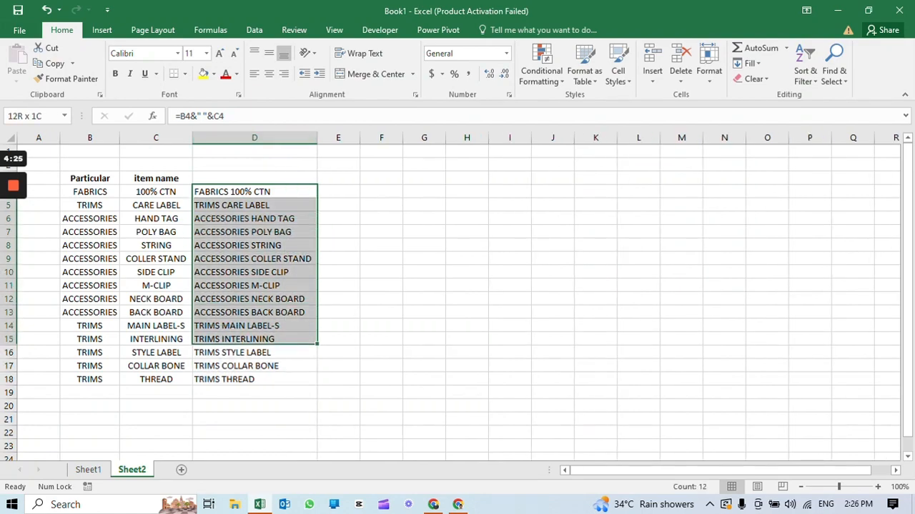
Enter the formula =CONCATENATE(C4,B4) in E4 and fit column E's width to its content
click(339, 191)
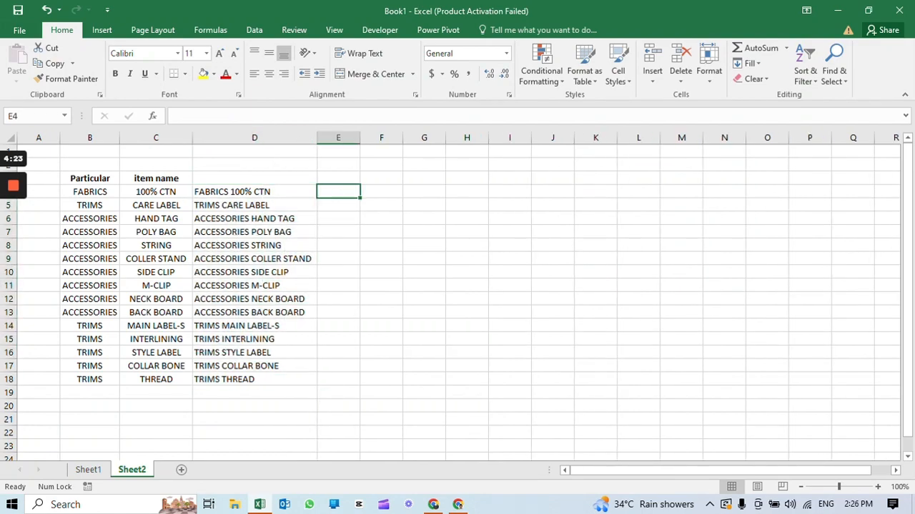
text(=con)
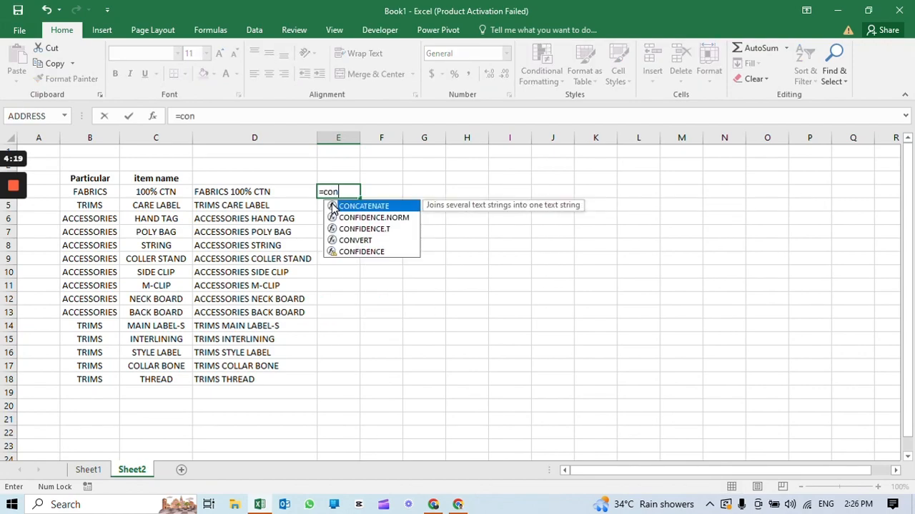
key(Tab)
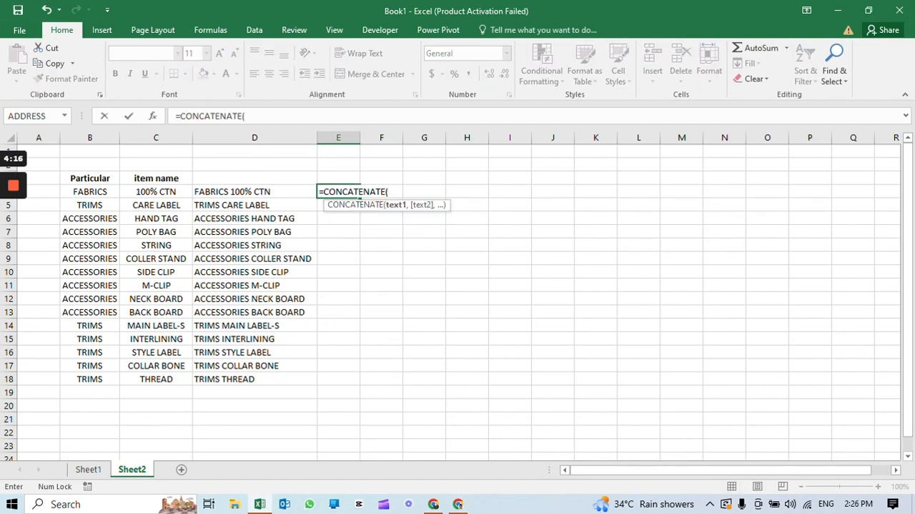
key(Left)
key(Left)
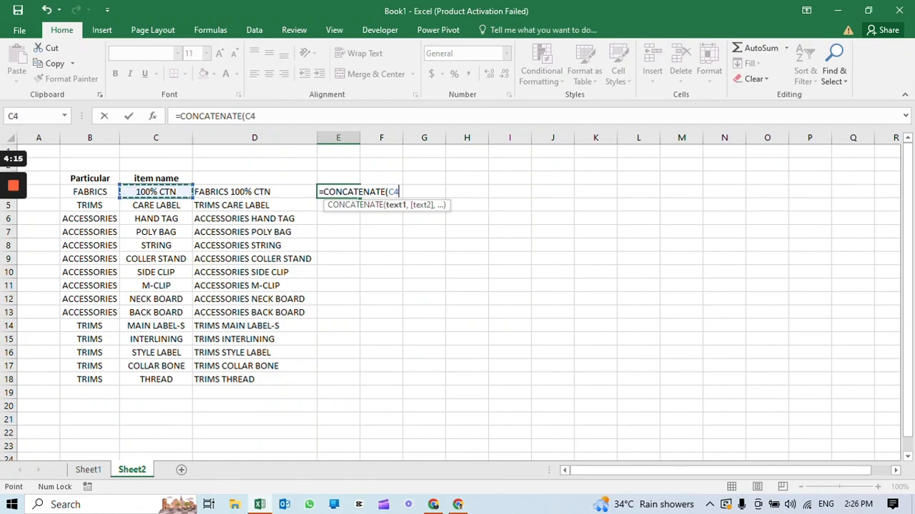
text(,)
key(Left)
key(Left)
key(Left)
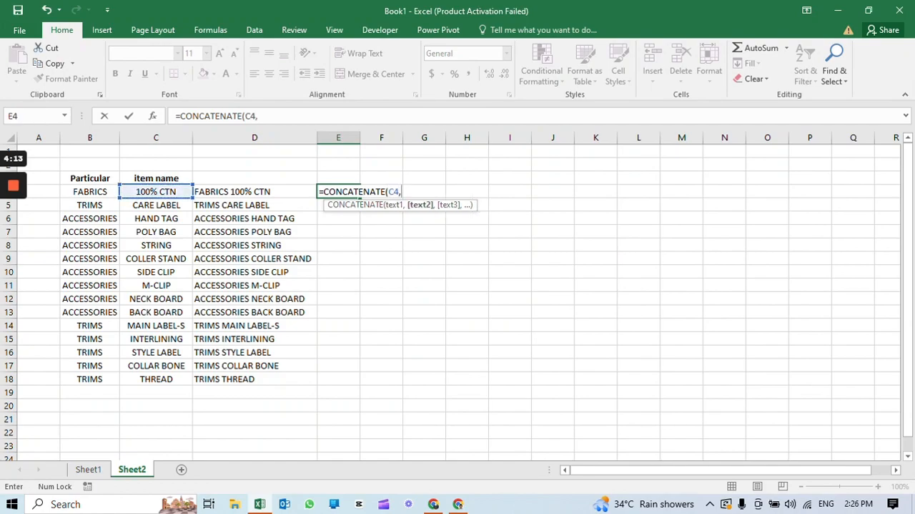
key(Return)
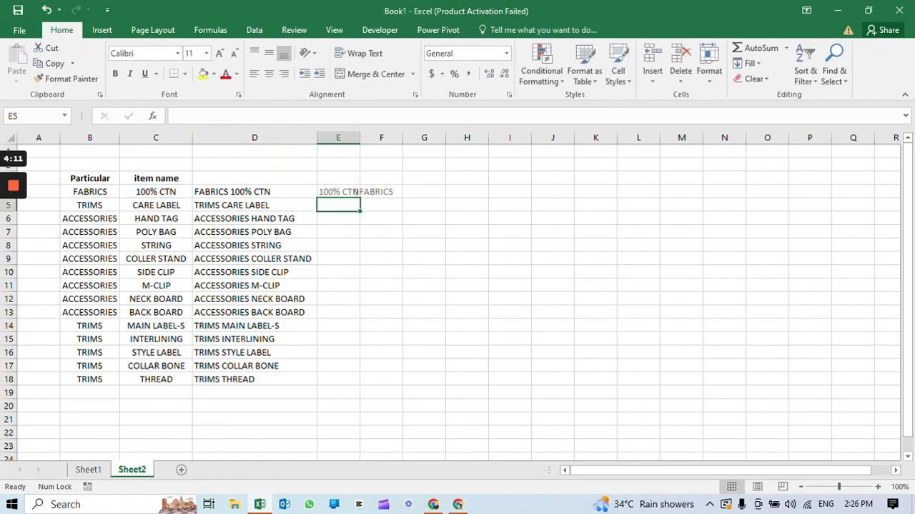
key(Up)
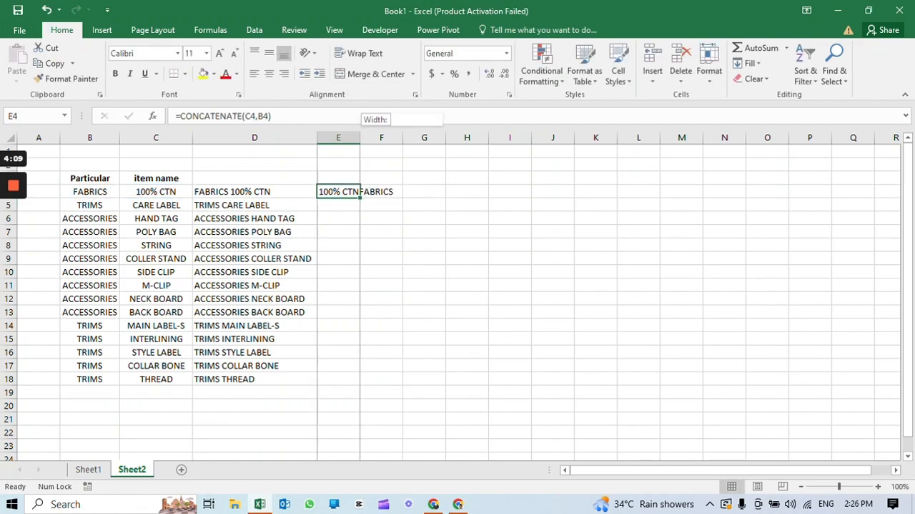
double_click(359, 137)
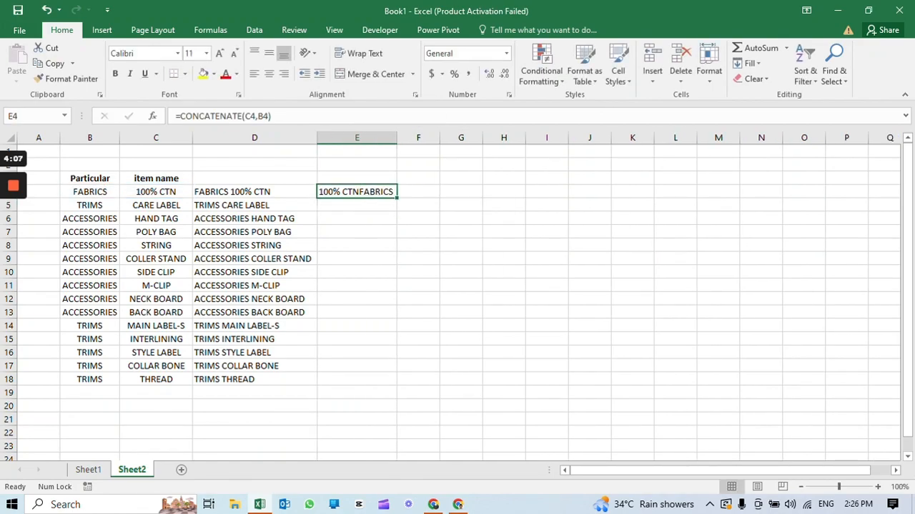
Insert a space between the joined texts in E4, making the formula =CONCATENATE(C4," ",B4)
click(256, 116)
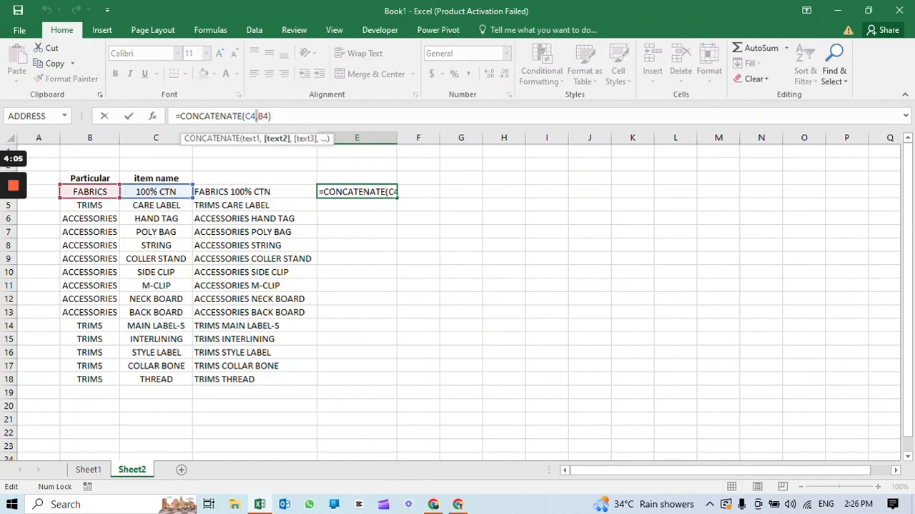
key(Left)
key(Right)
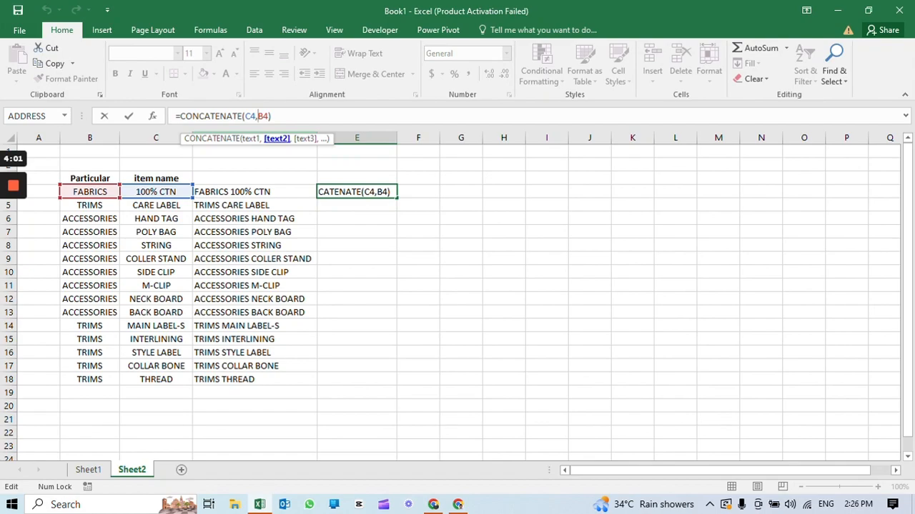
text(")
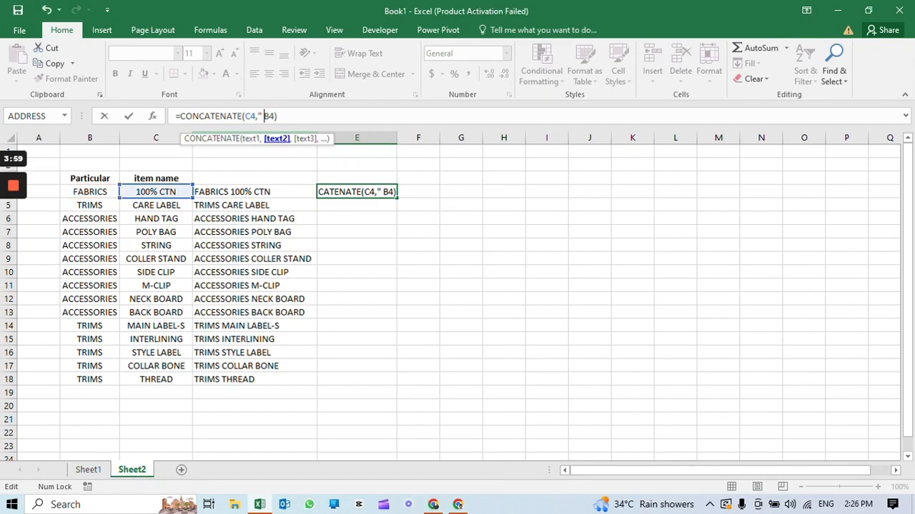
text( ",)
key(Return)
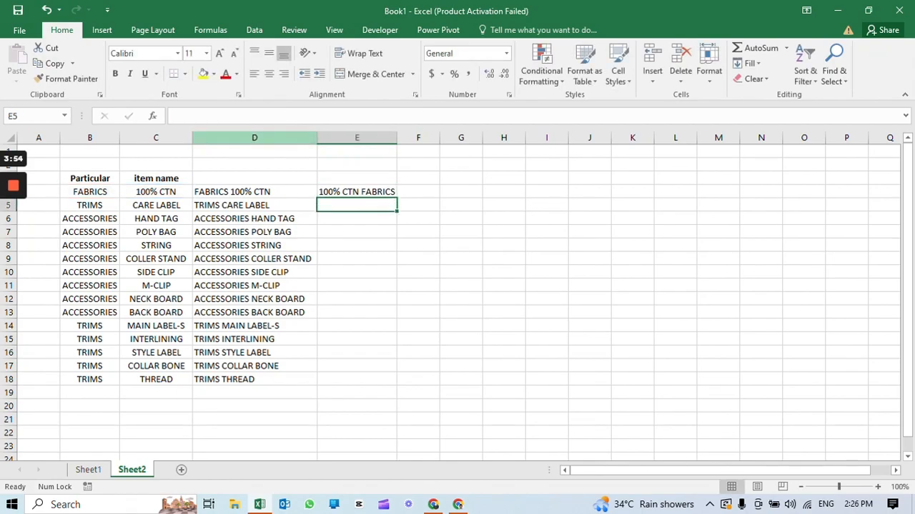
Fill the E4 formula down to E18 and fit column E's width to its content
click(357, 191)
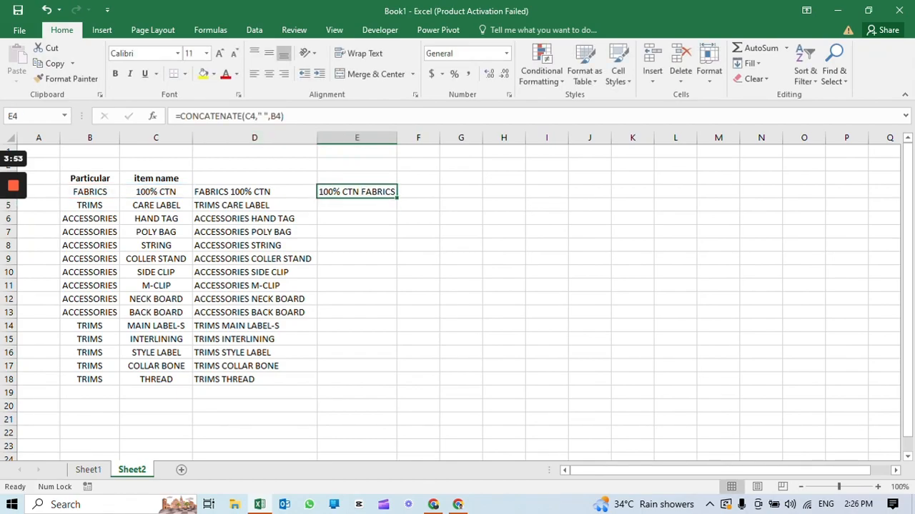
double_click(397, 197)
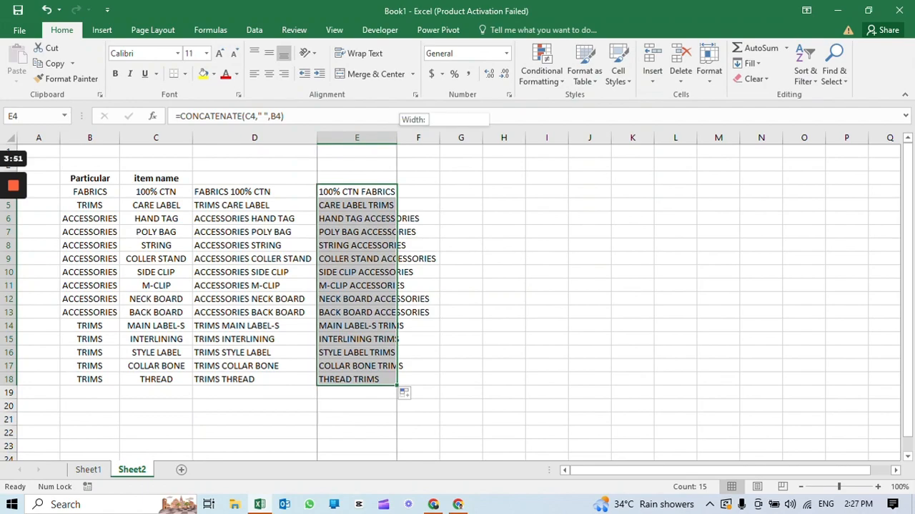
double_click(397, 137)
click(379, 245)
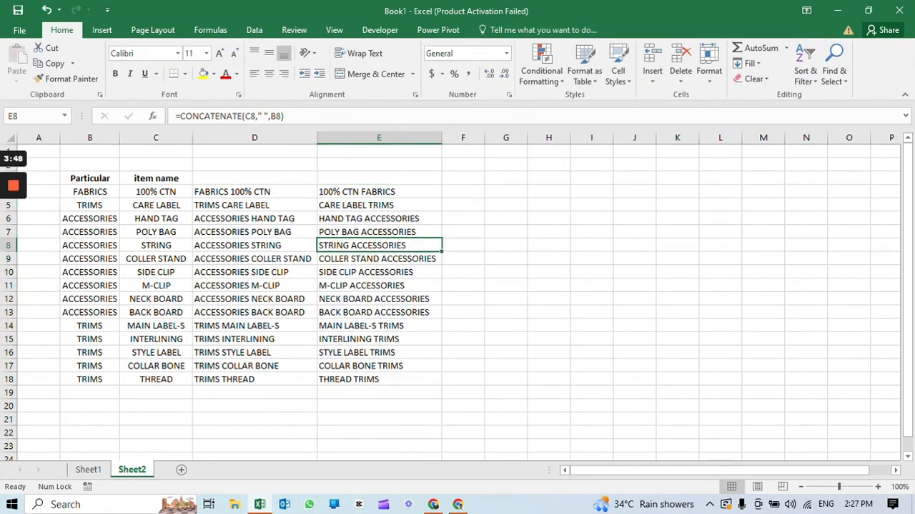
Copy E4:E18 and paste it as values starting at F4, then fit column F's width to its content
drag(356, 192, 379, 378)
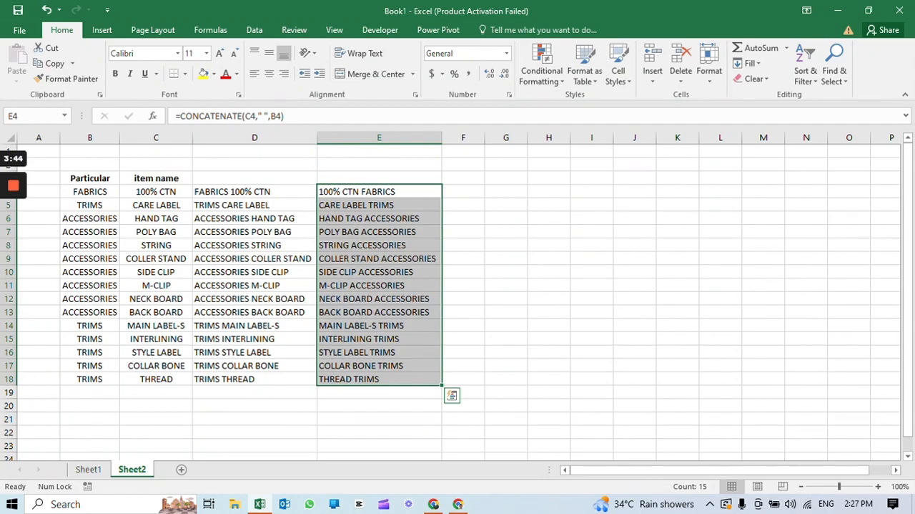
key(ctrl+c)
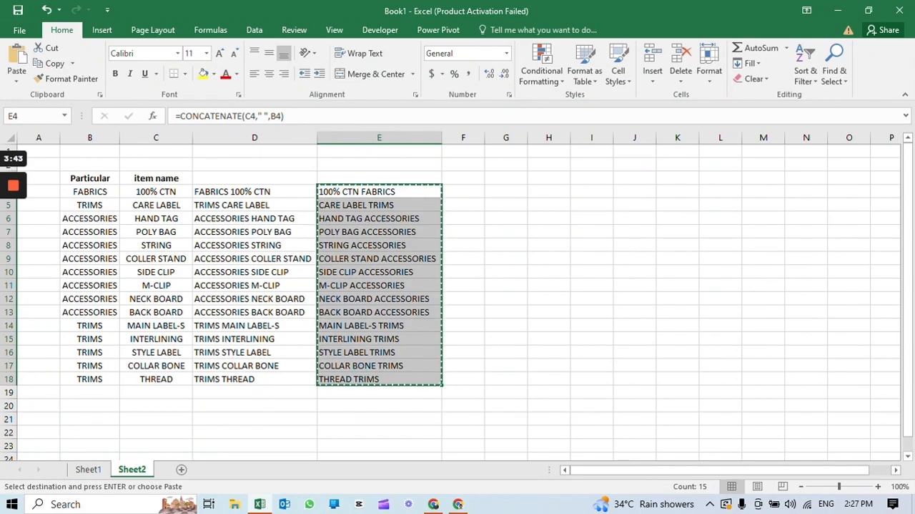
click(464, 191)
right_click(463, 191)
click(510, 248)
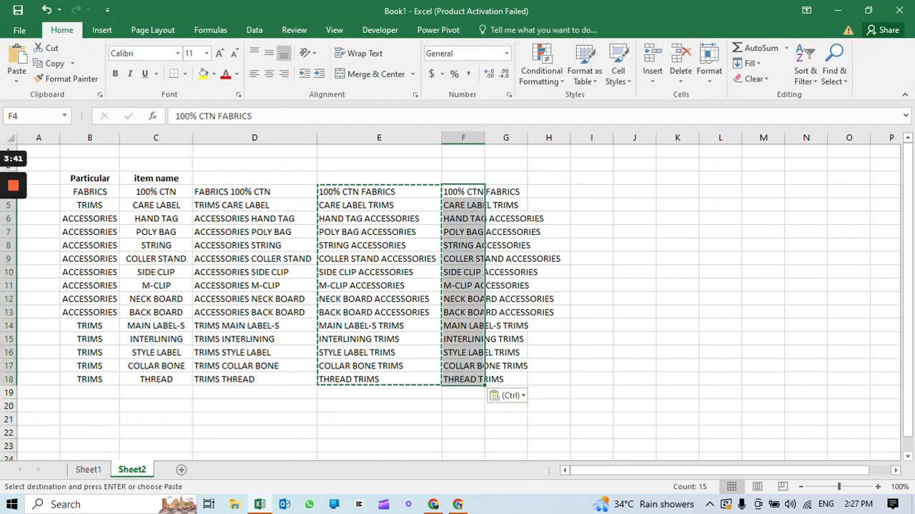
double_click(485, 137)
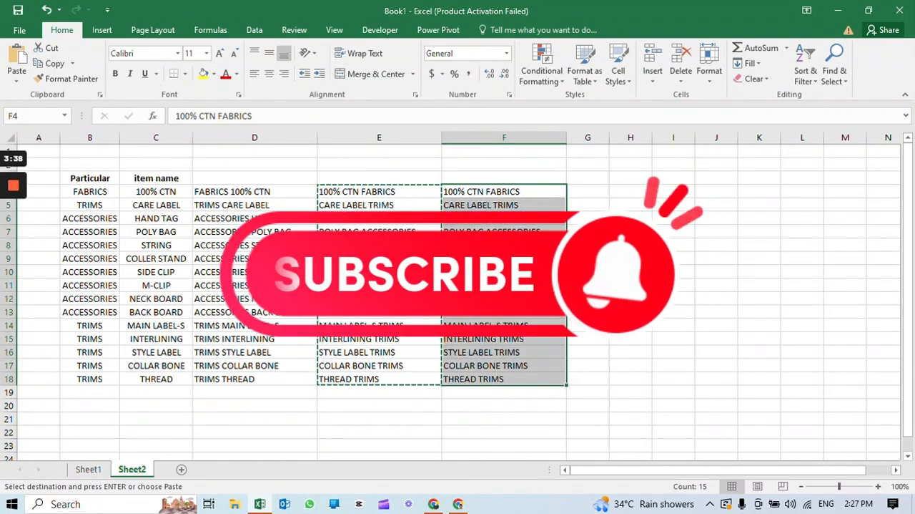
Copy the plain text values in F4:F18 and paste them below the table starting at D21
click(588, 191)
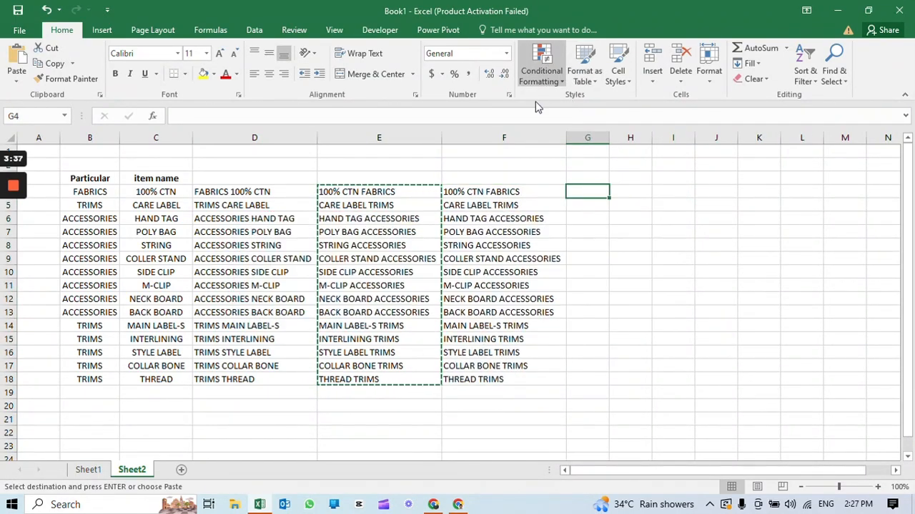
click(511, 191)
drag(511, 191, 512, 379)
key(ctrl+c)
scroll(504, 307, down, 7)
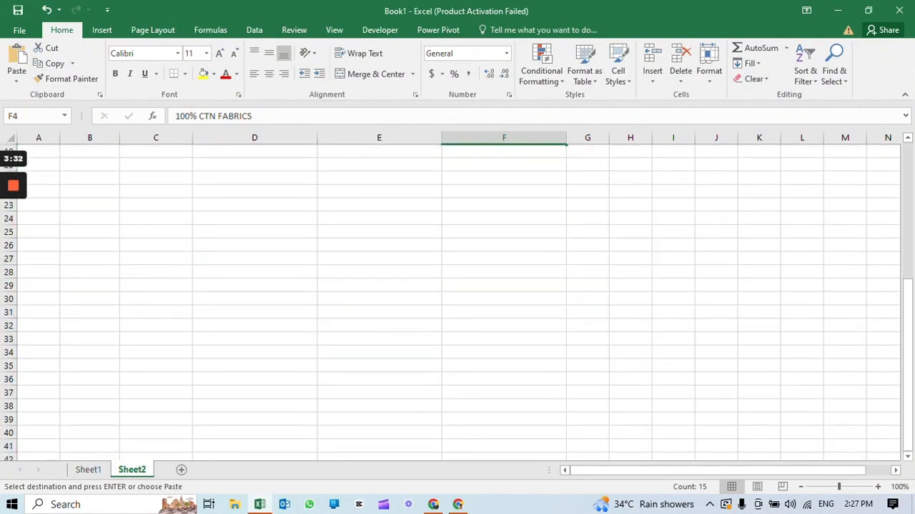
scroll(505, 308, up, 3)
click(235, 258)
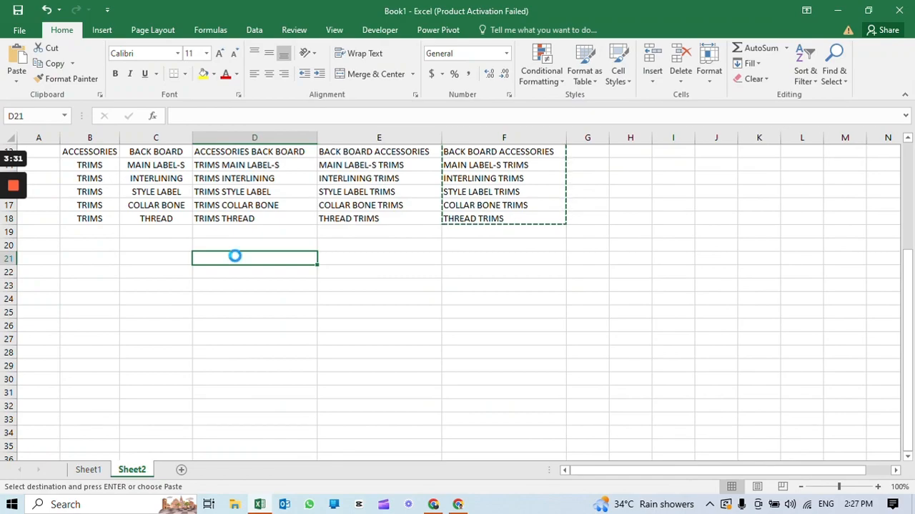
key(ctrl+v)
scroll(235, 258, down, 2)
scroll(458, 300, up, 2)
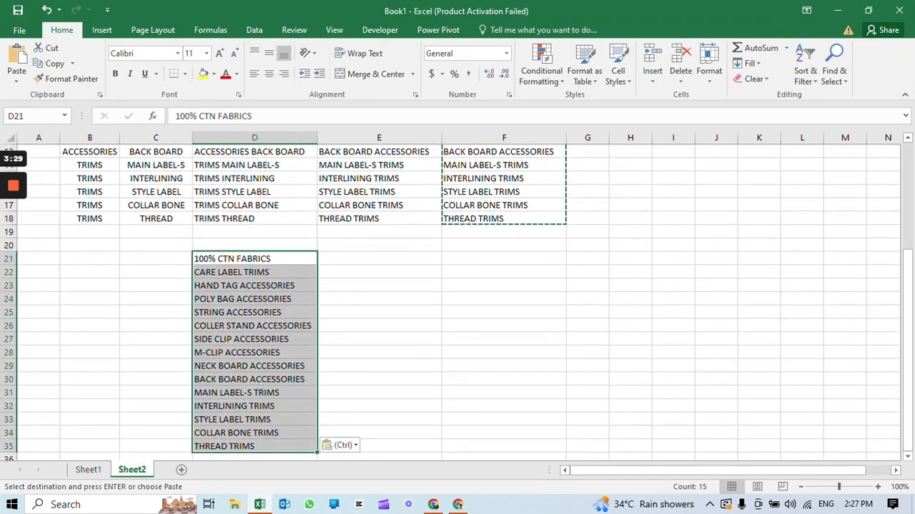
click(379, 258)
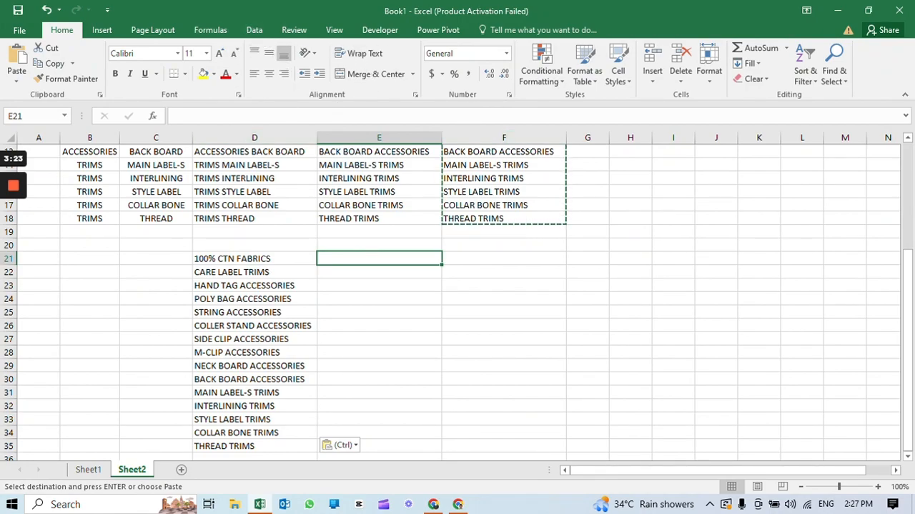
drag(229, 258, 228, 445)
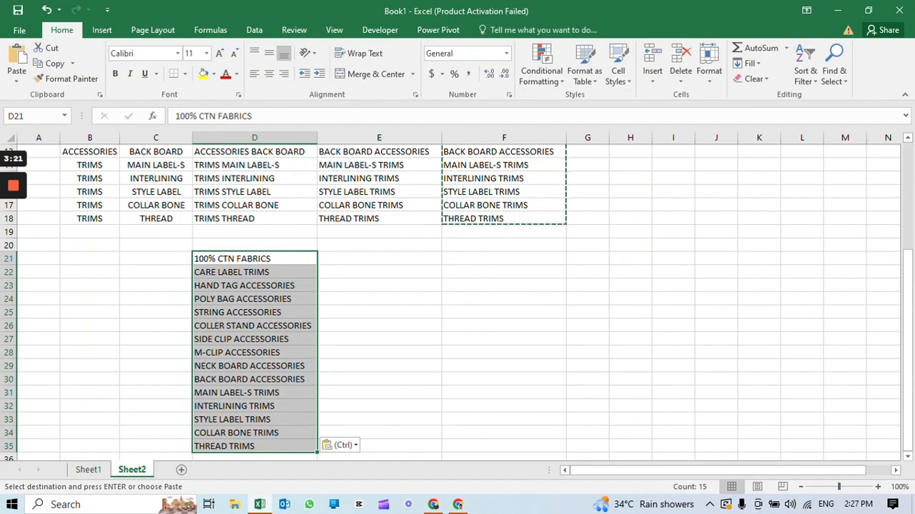
click(255, 30)
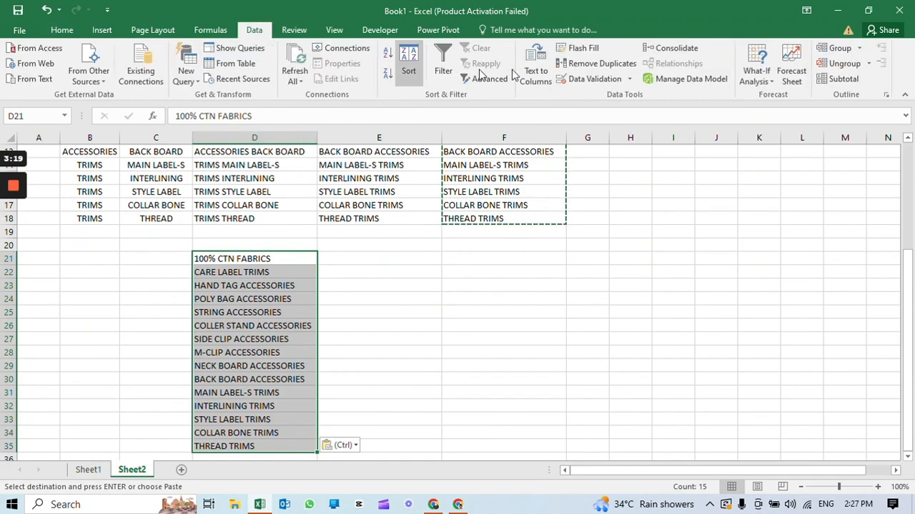
click(535, 83)
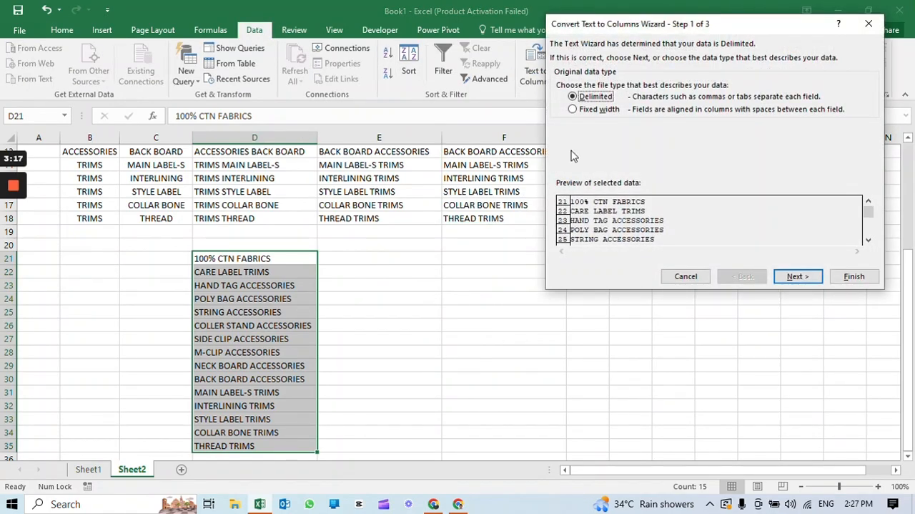
click(599, 109)
click(799, 278)
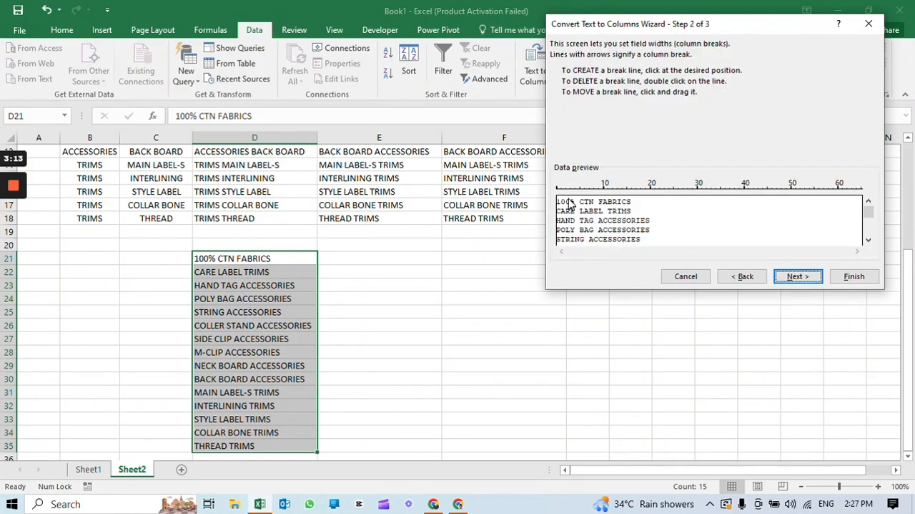
click(581, 202)
click(743, 277)
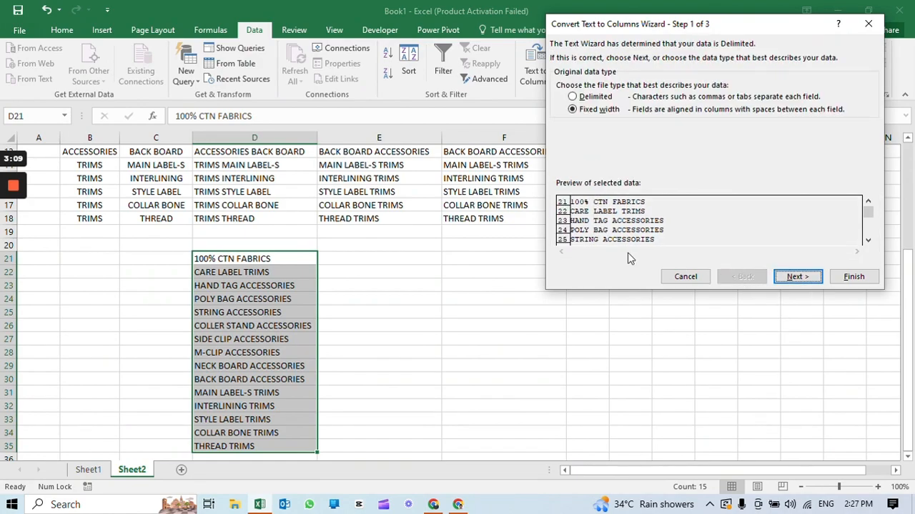
click(585, 99)
click(785, 279)
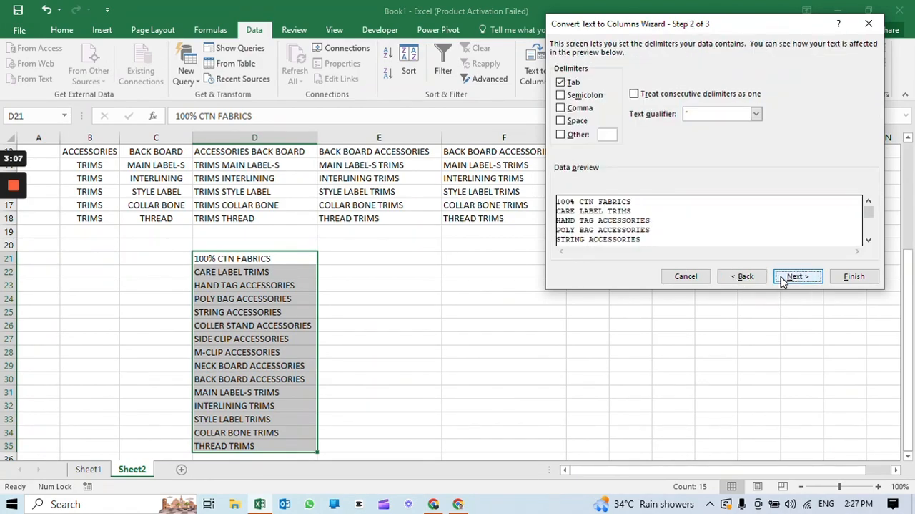
click(562, 121)
click(562, 120)
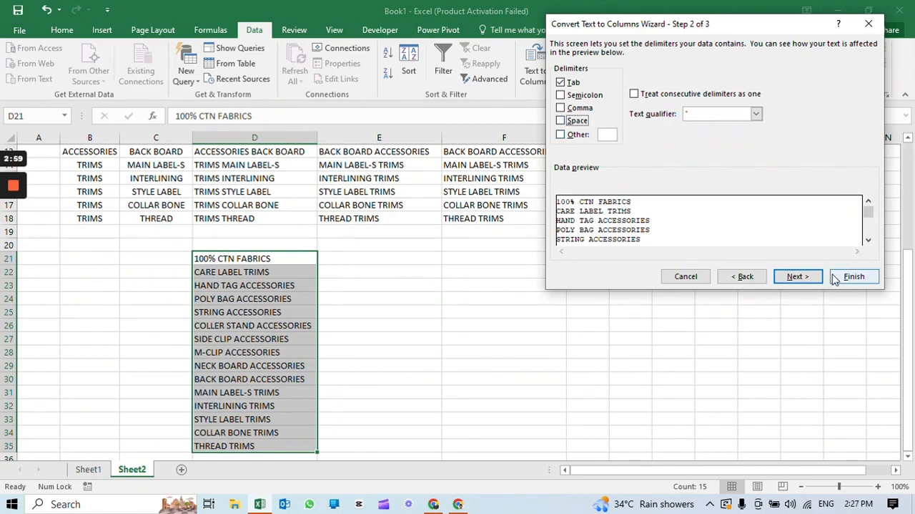
click(686, 276)
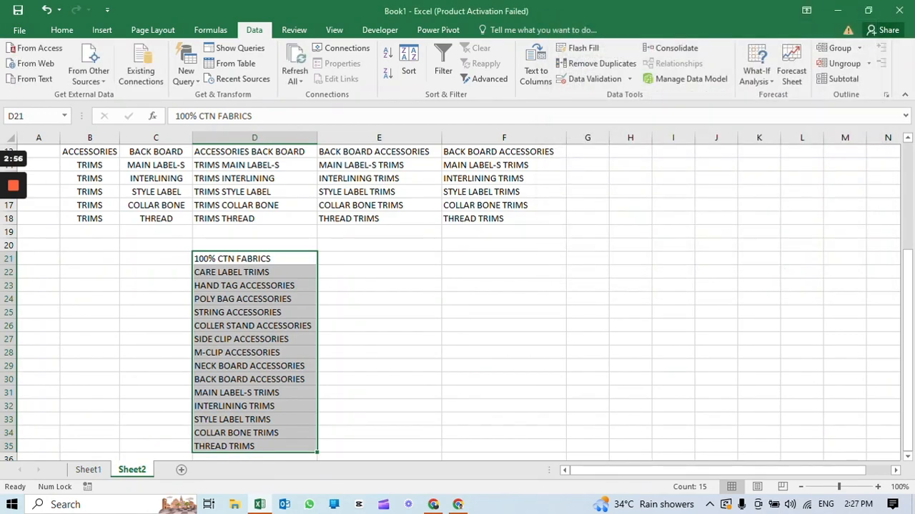
Enter 100% CTN in E21 as the sample item name for the combined text in D21
click(379, 259)
text(1)
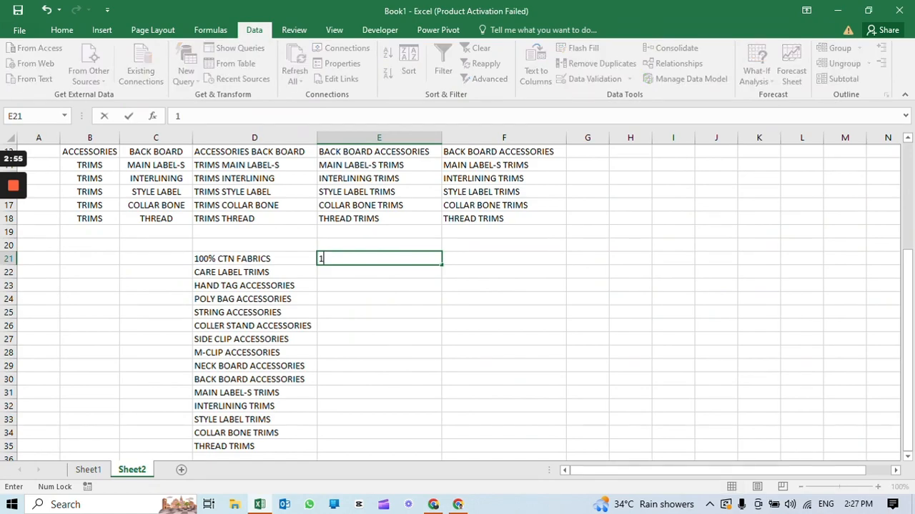
text(00% CTN)
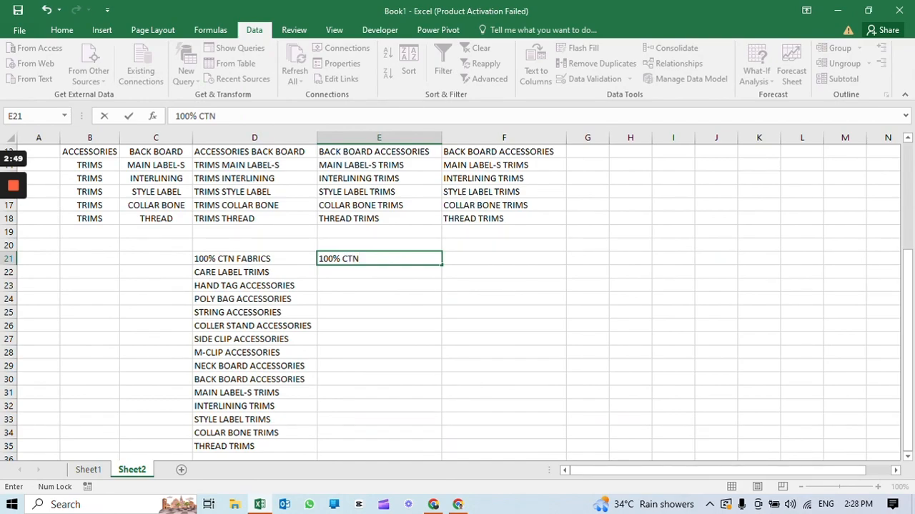
key(Return)
Try to extract the remaining item names into E21:E35 with Flash Fill
key(Up)
key(ctrl+shift+Down)
key(ctrl+shift+Up)
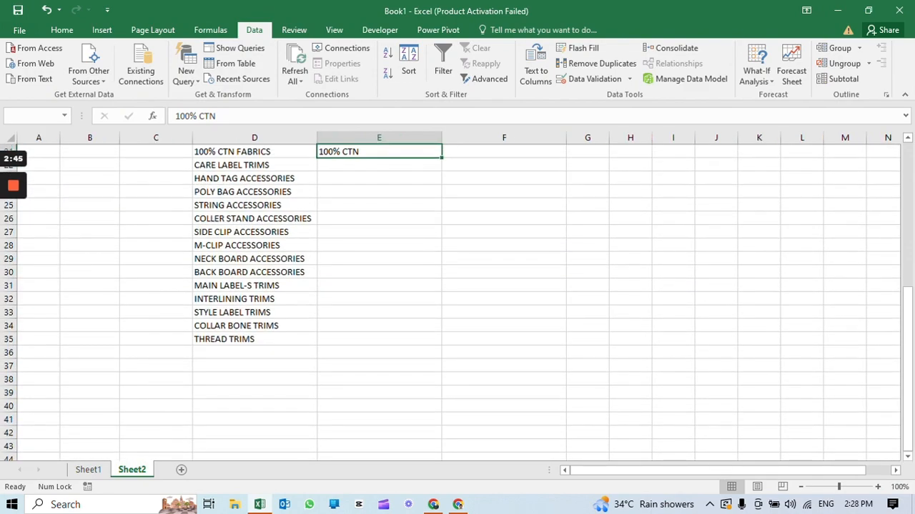
key(shift+Down)
key(shift+Down)
key(shift+Down)
key(shift+Down)
key(shift+Down)
key(shift+Down)
key(shift+Down)
key(shift+Down)
key(shift+Down)
key(shift+Down)
key(shift+Down)
key(shift+Down)
key(shift+Down)
key(shift+Down)
key(shift+Down)
key(shift+Up)
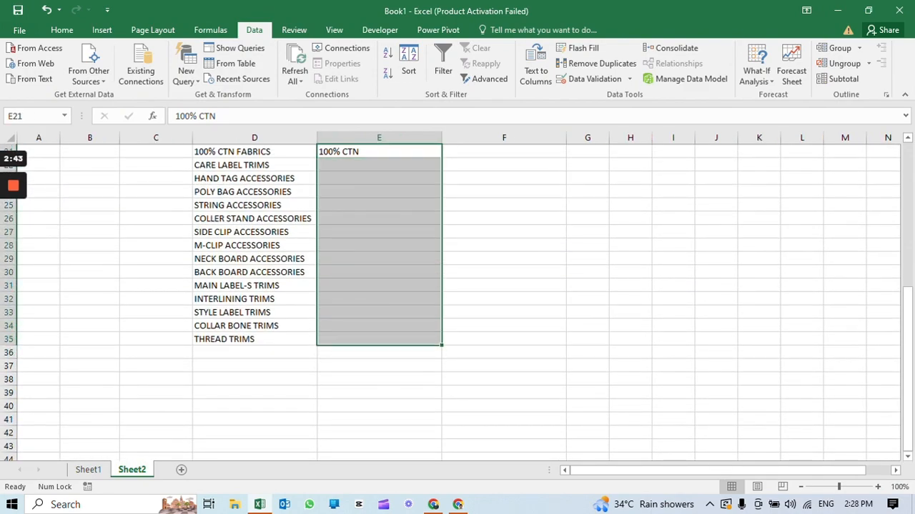
key(ctrl+e)
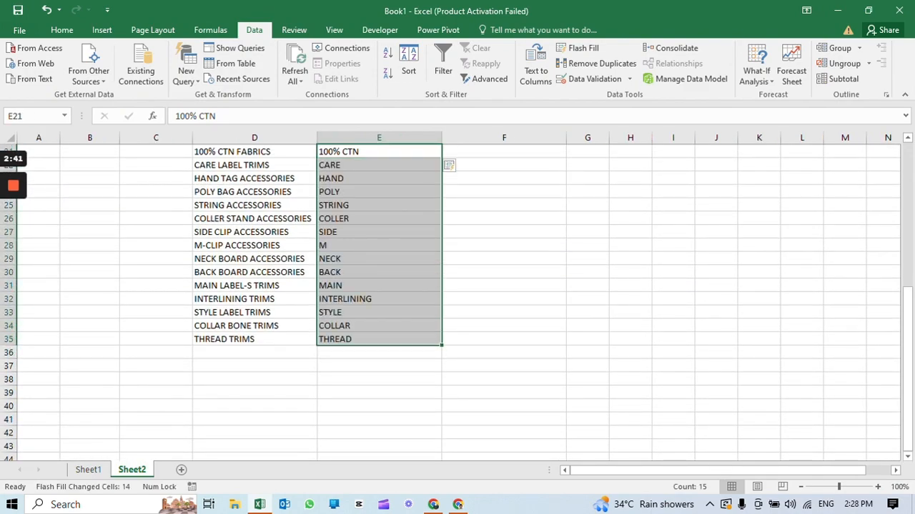
Check the filled names against the combined texts and clear the contents of E21:E36
scroll(458, 301, up, 2)
click(254, 246)
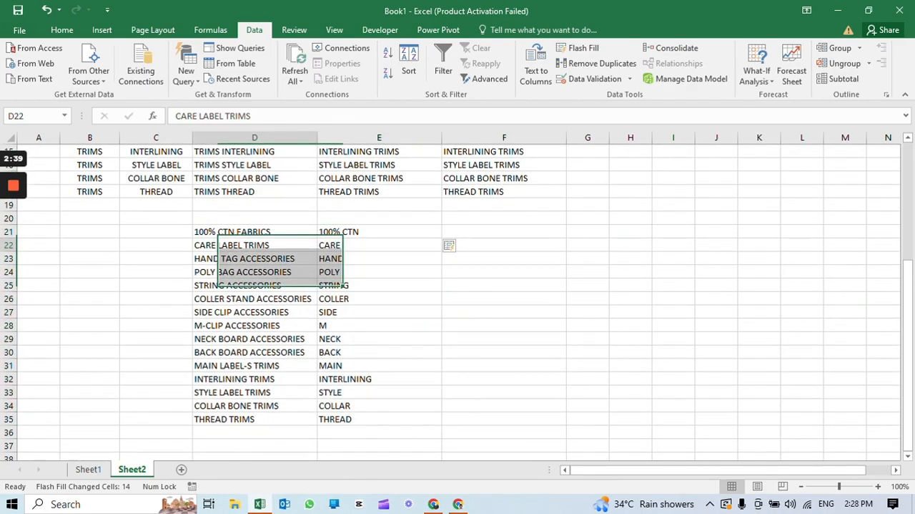
click(254, 271)
click(254, 298)
drag(379, 231, 379, 432)
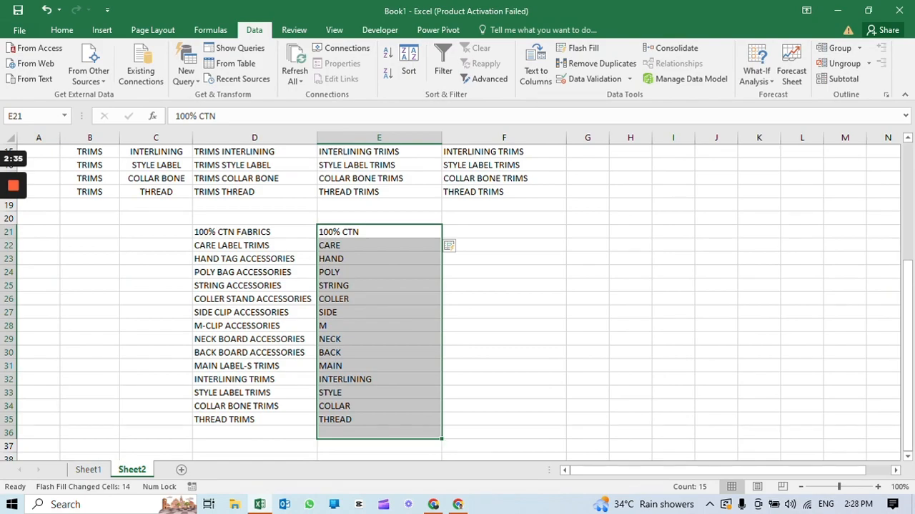
key(BackSpace)
key(Escape)
key(Delete)
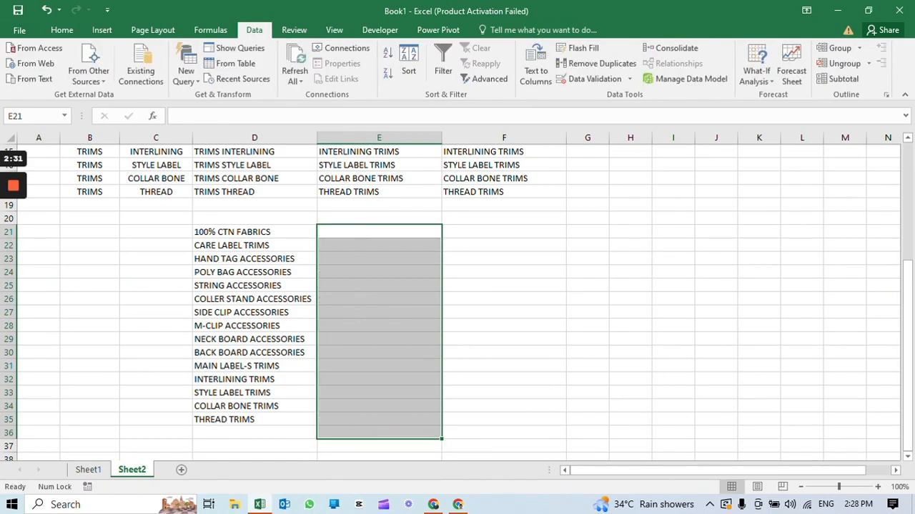
Enter Fabrics in E21 as the sample category for the combined text in D21
click(379, 232)
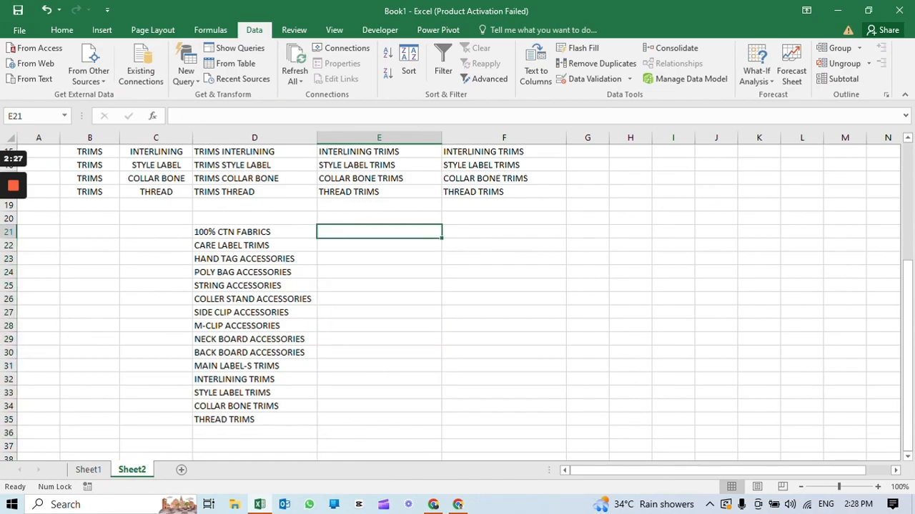
text(Fabrics)
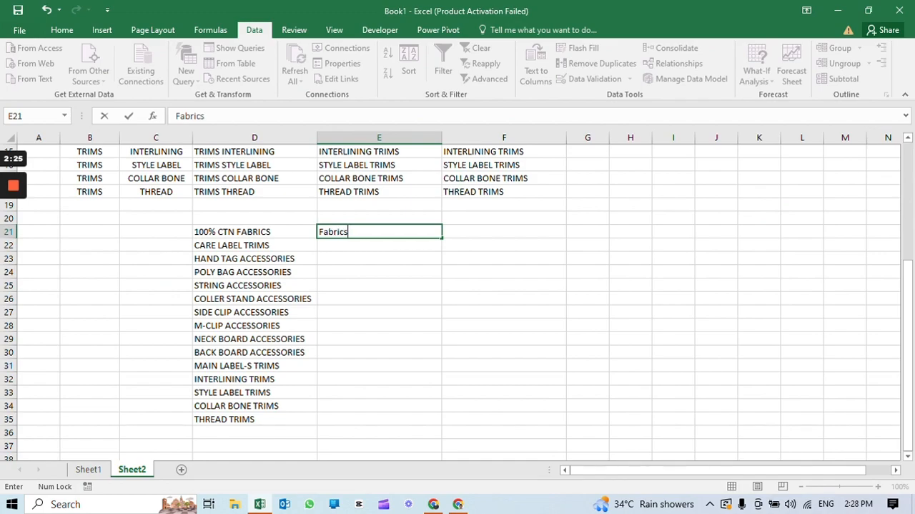
key(Return)
Extract the categories into E21:E35 with Flash Fill and compare them with the original categories in column B
key(Up)
key(shift+Down)
key(shift+Down)
key(shift+Down)
key(shift+Down)
key(shift+Down)
key(shift+Down)
key(shift+Down)
key(shift+Down)
key(shift+Down)
key(shift+Down)
key(shift+Down)
key(shift+Down)
key(shift+Down)
key(shift+Down)
key(shift+Down)
key(shift+Up)
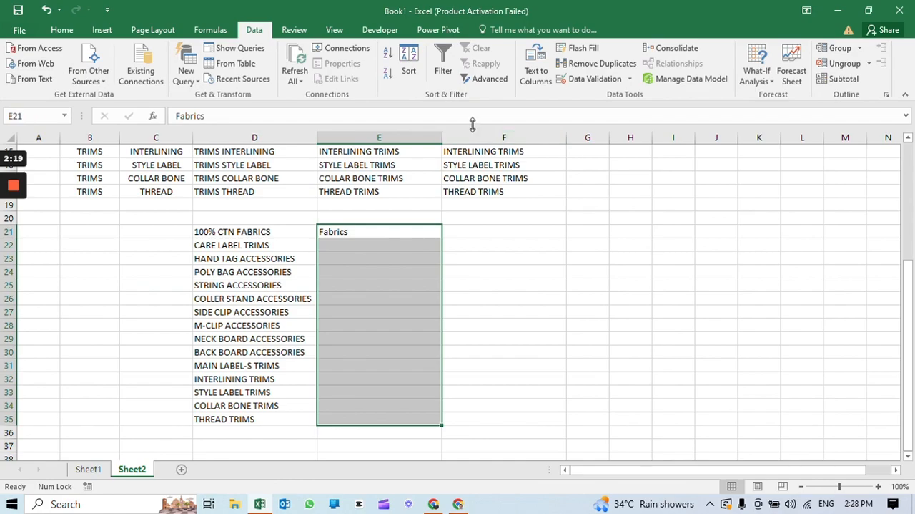
key(ctrl+e)
drag(379, 258, 379, 419)
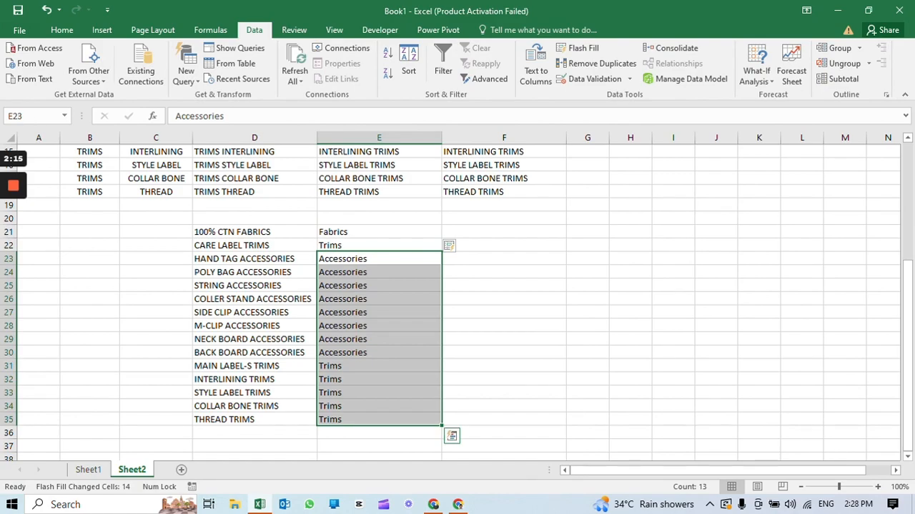
scroll(458, 300, up, 5)
drag(90, 192, 89, 380)
scroll(458, 301, down, 4)
drag(380, 258, 379, 446)
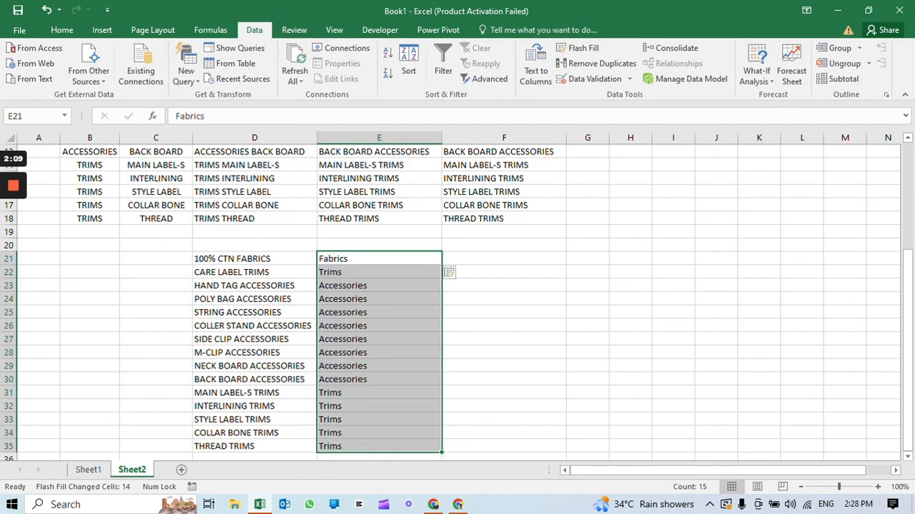
Enter the formula =UPPER(E21) in F21 to convert the extracted category to uppercase
click(505, 258)
text(=)
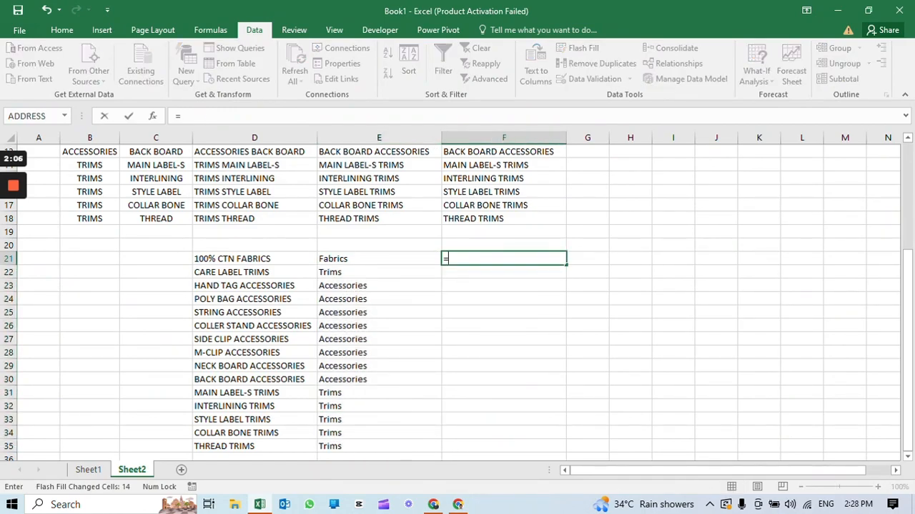
text(uppe)
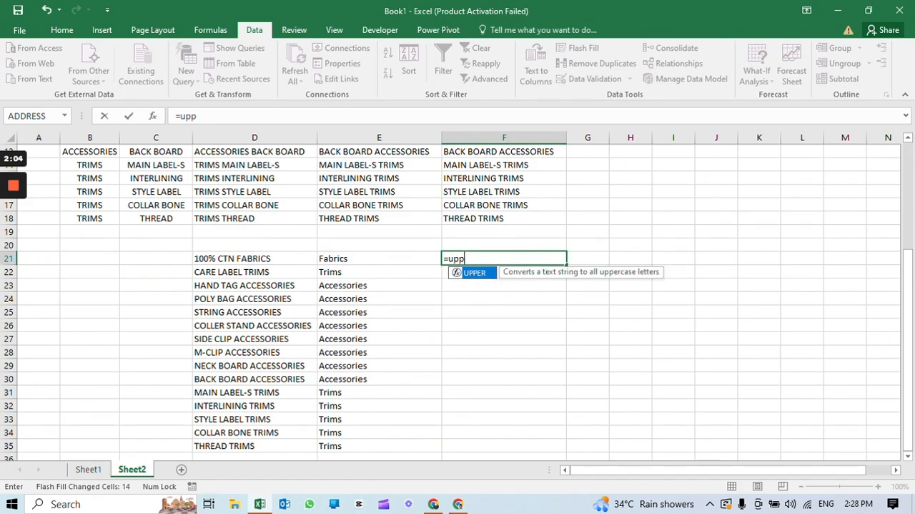
key(Tab)
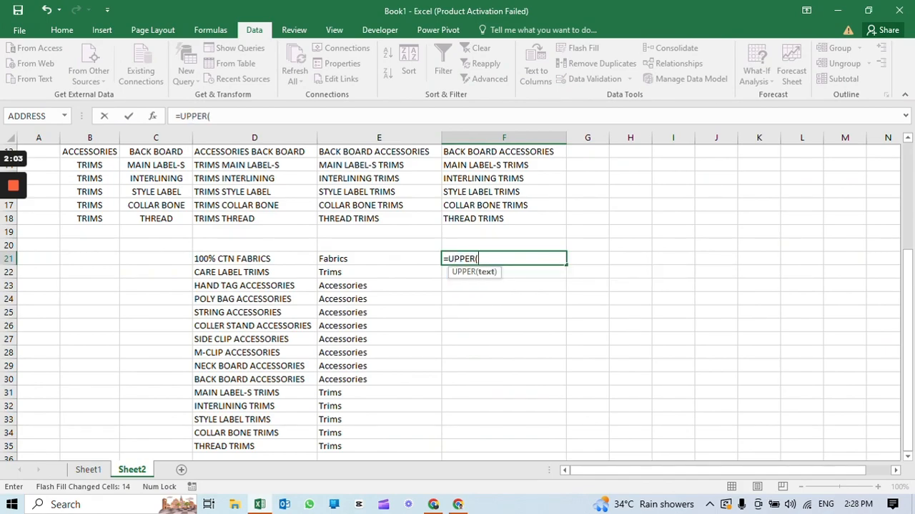
key(Left)
key(Return)
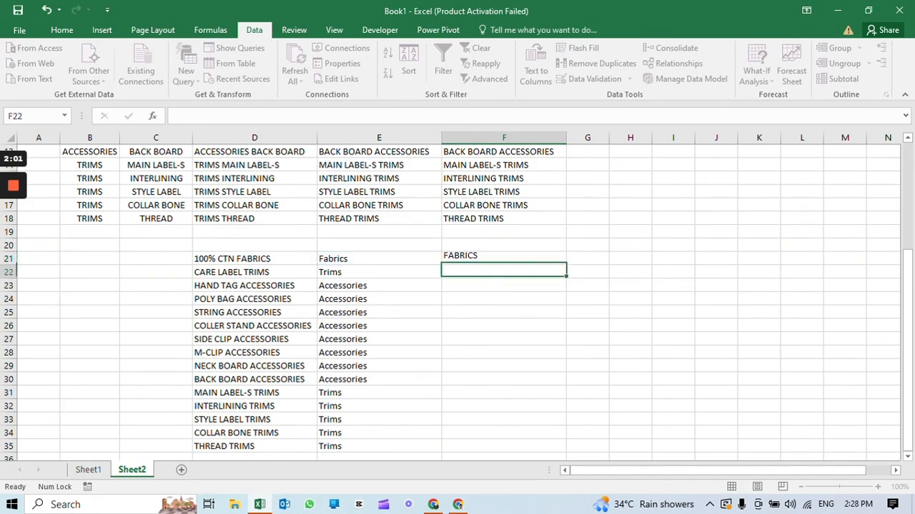
Fill the F21 uppercase formula down to F35
key(Up)
drag(566, 264, 567, 446)
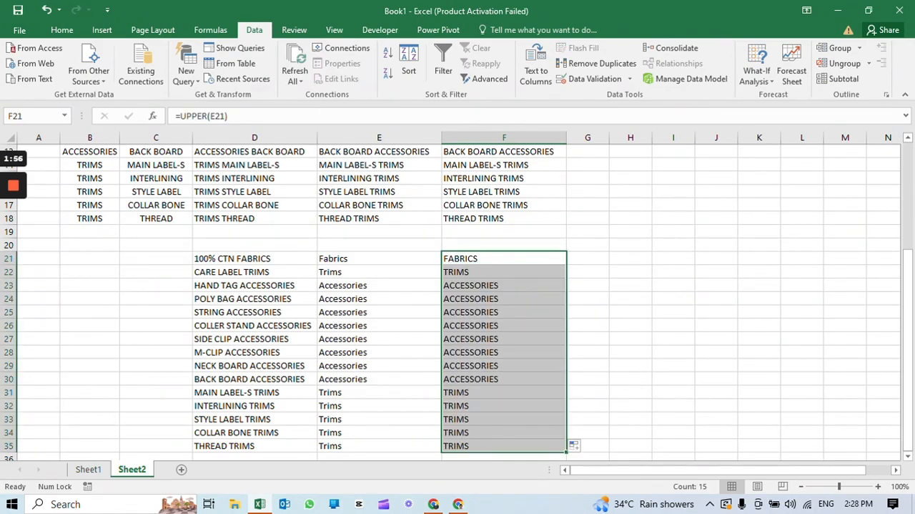
click(631, 258)
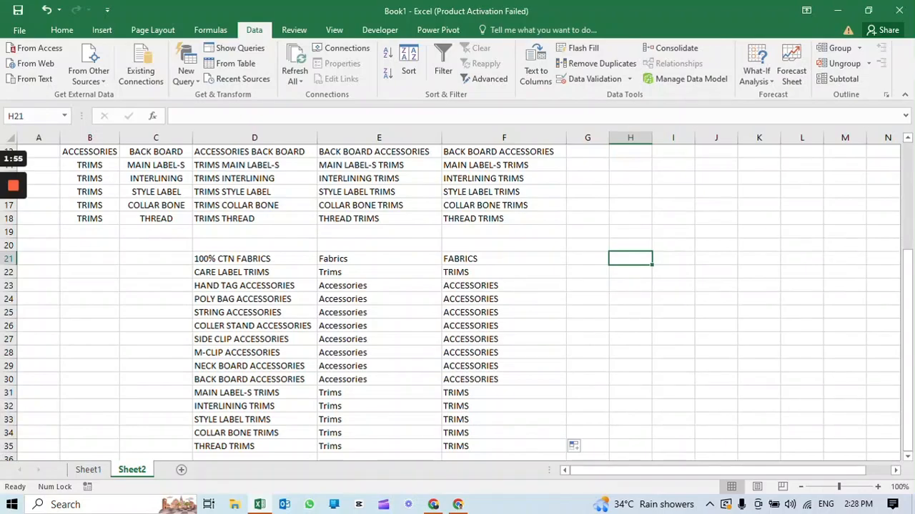
click(15, 187)
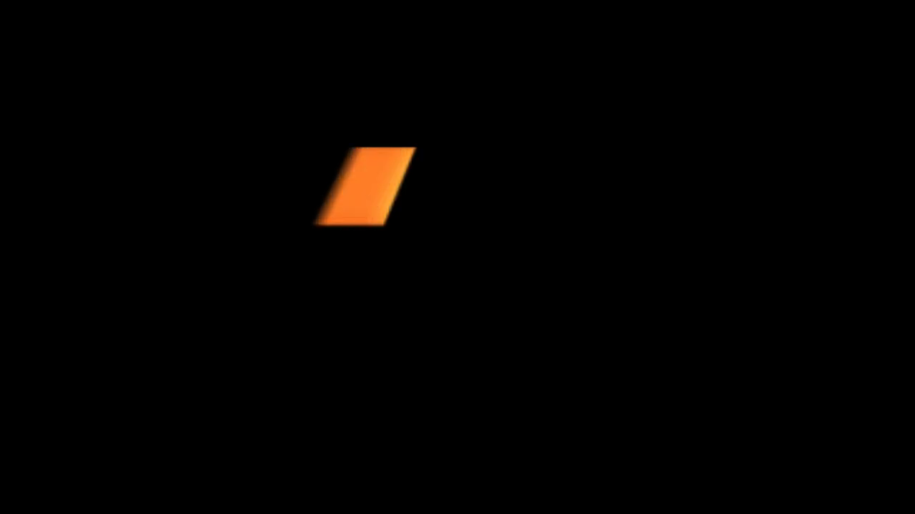